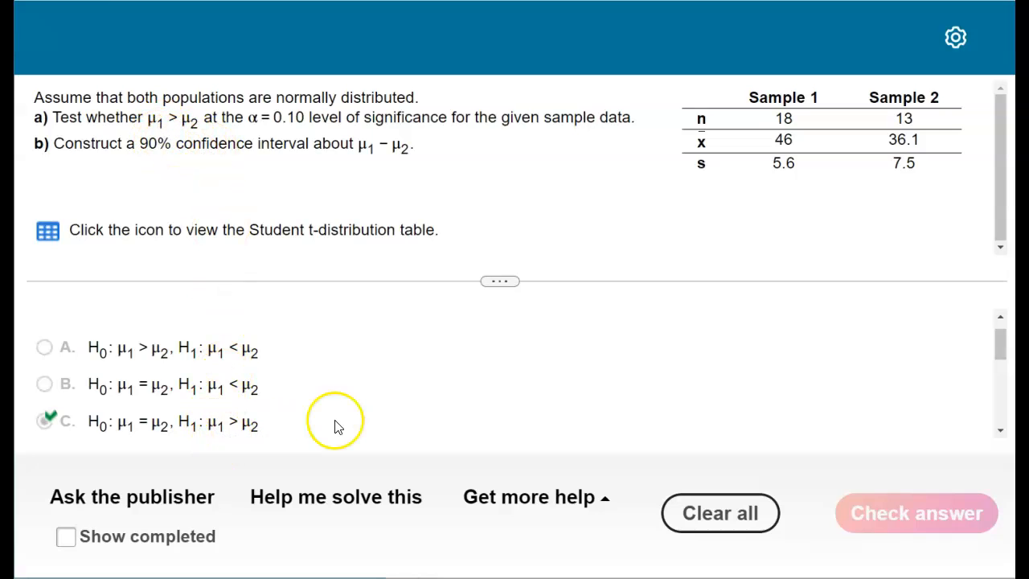
- Launch StatCrunch from the homework question's additional help options
scroll(338, 424, "down", 1)
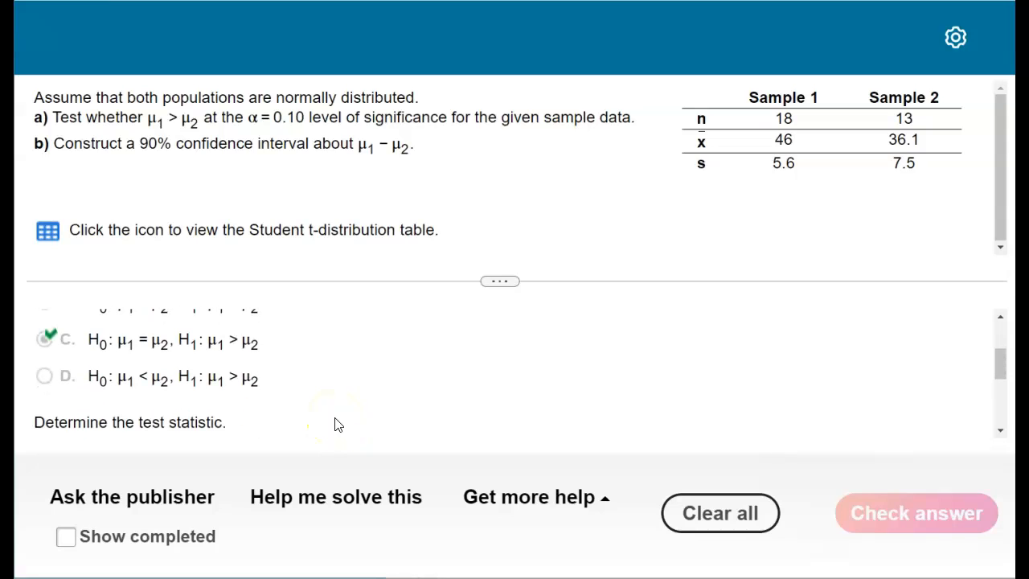
left_click(544, 508)
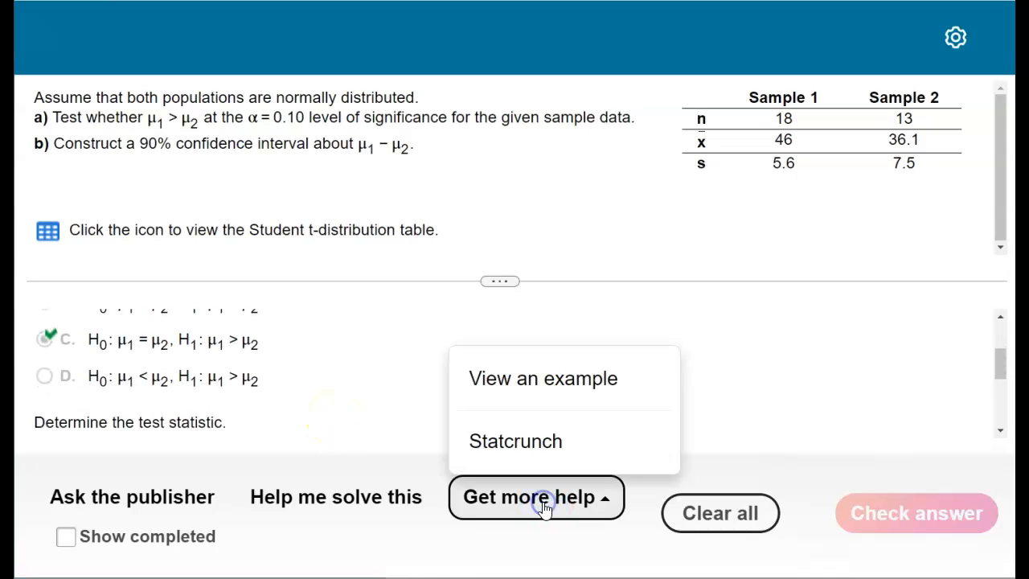
left_click(544, 443)
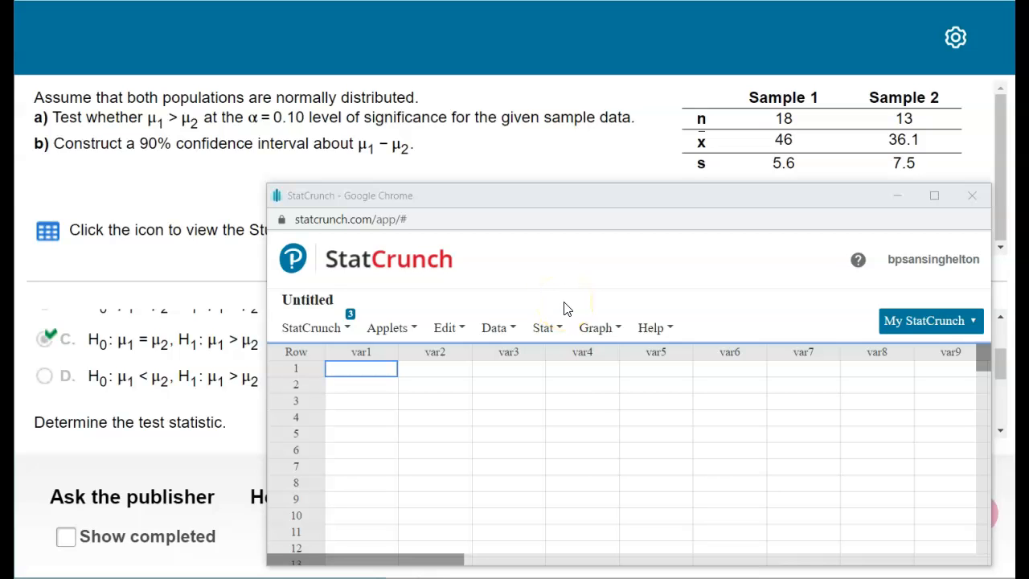
- Start a two-sample T test based on summary statistics
left_click(551, 326)
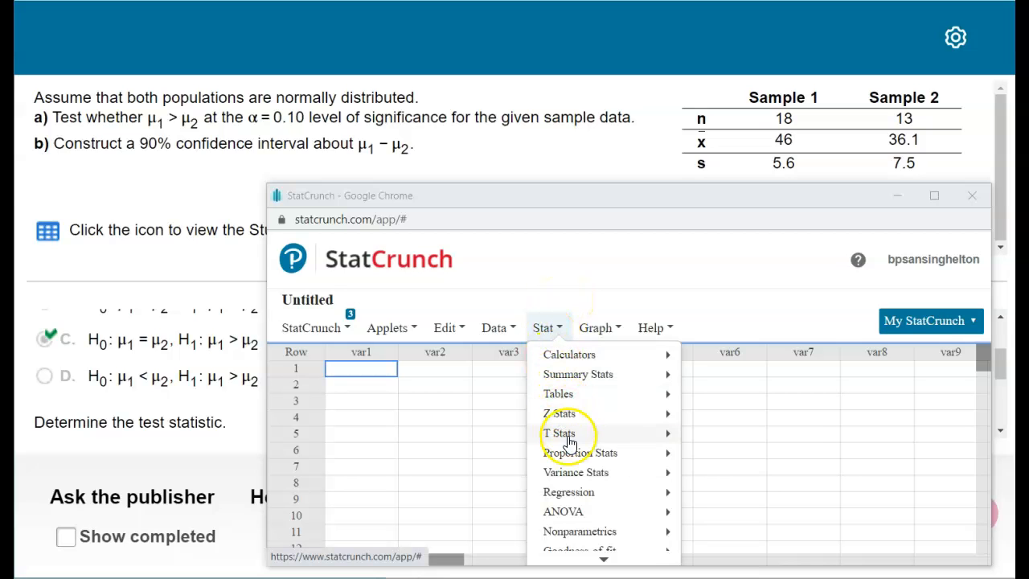
mouse_move(569, 443)
mouse_move(667, 452)
mouse_move(707, 459)
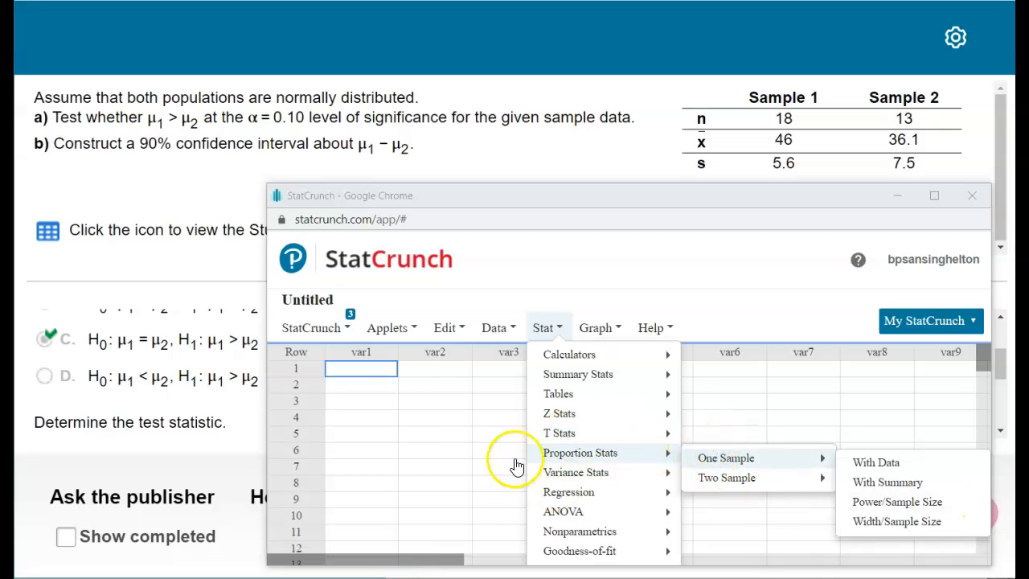
mouse_move(601, 443)
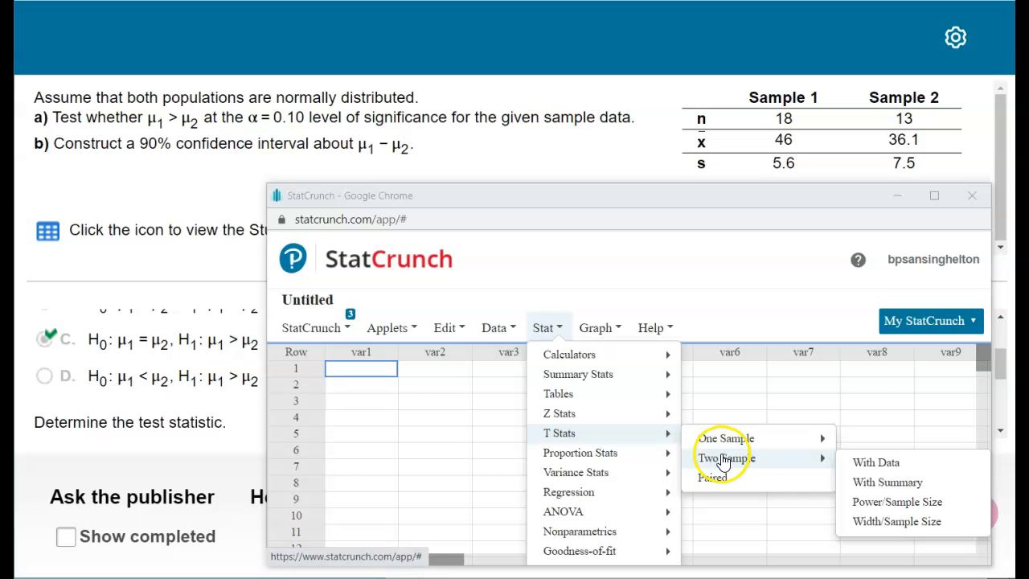
left_click(862, 483)
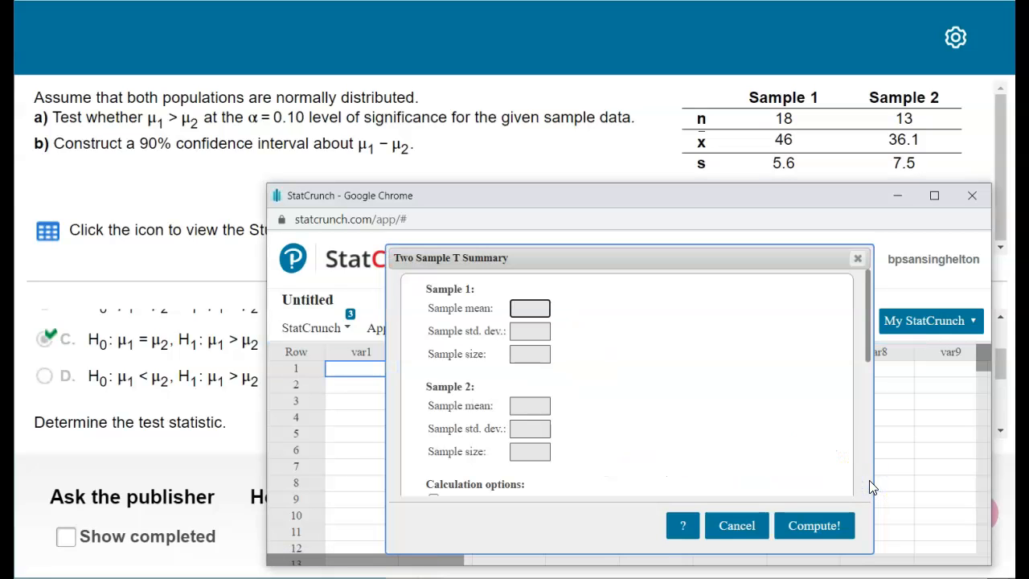
- Enter Sample 1's summary values: mean 46, standard deviation 5.6 and sample size 18
left_click(525, 331)
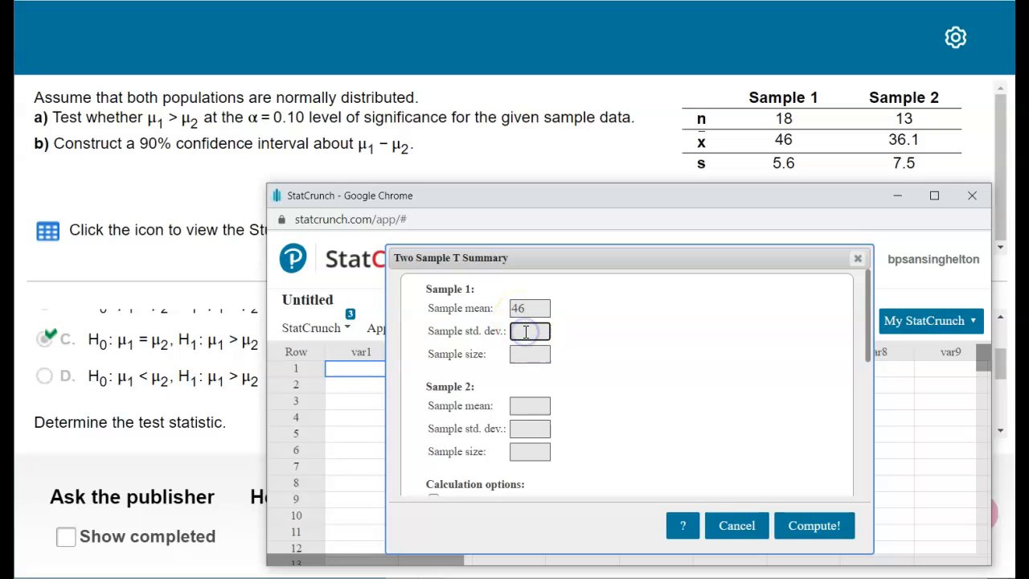
left_click(528, 357)
type("18")
- Enter Sample 2's summary values: mean 36.1, standard deviation 7.5 and sample size 13
left_click(524, 407)
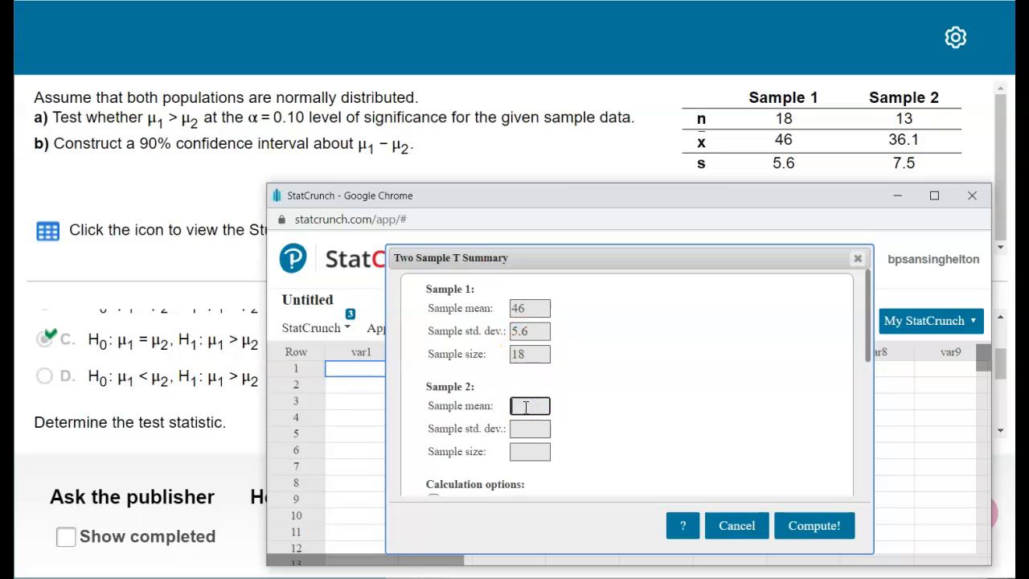
type("36.1")
left_click(522, 426)
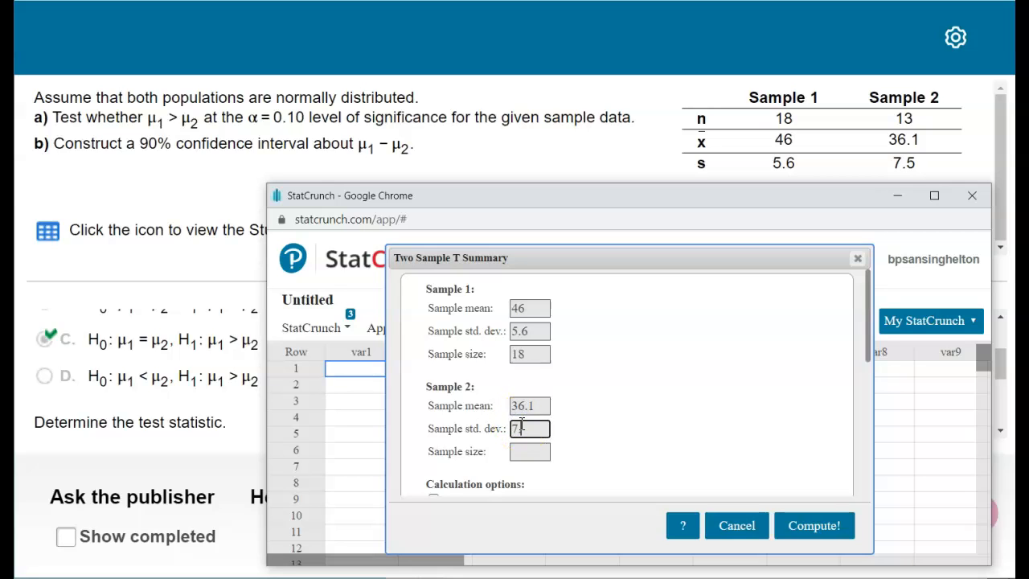
type("7.5")
left_click(520, 452)
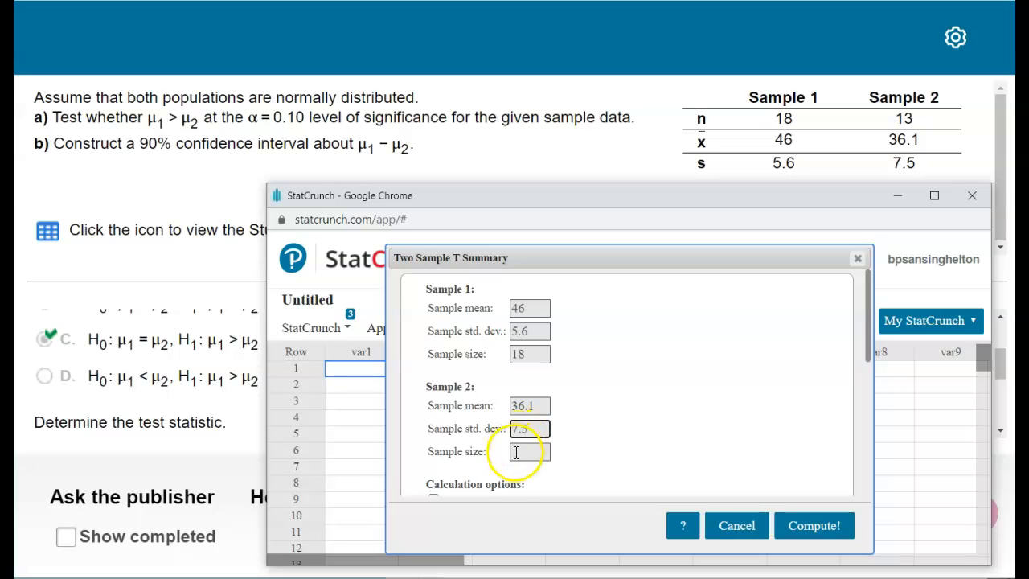
type("13")
- Set the hypothesis test's alternative to μ1 - μ2 > 0, leaving variances unpooled
scroll(618, 452, "down", 1)
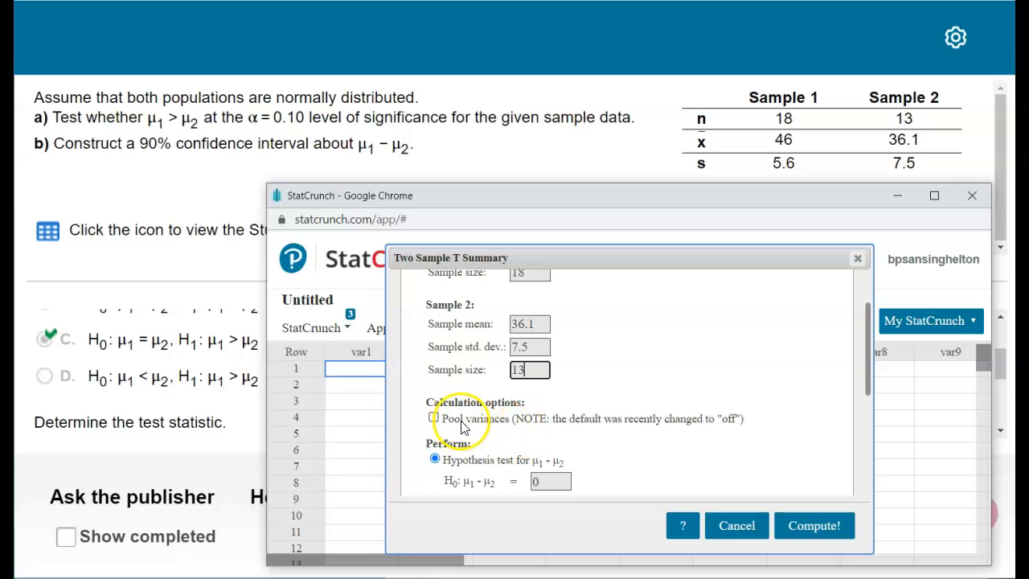
scroll(650, 429, "down", 1)
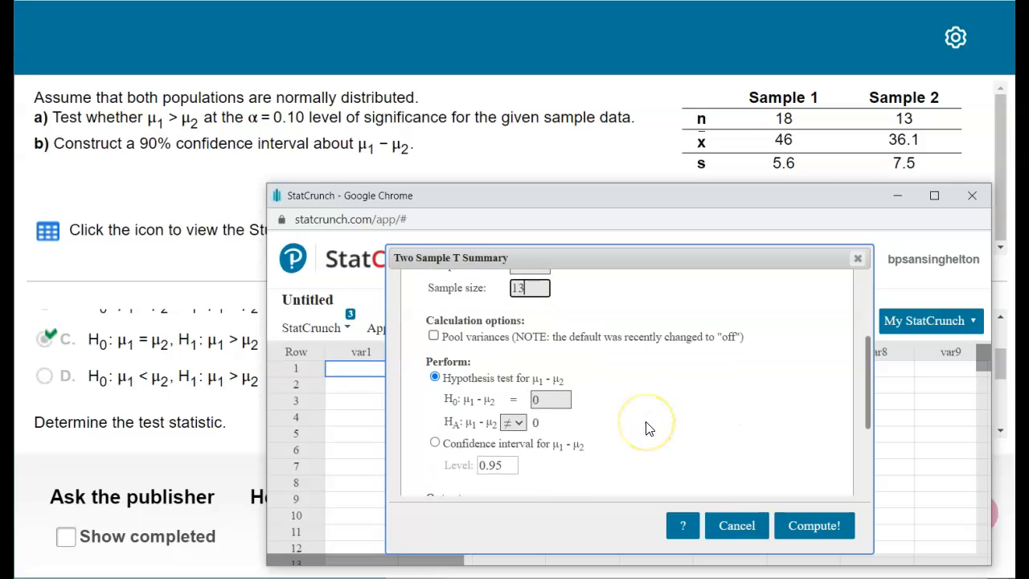
left_click(512, 421)
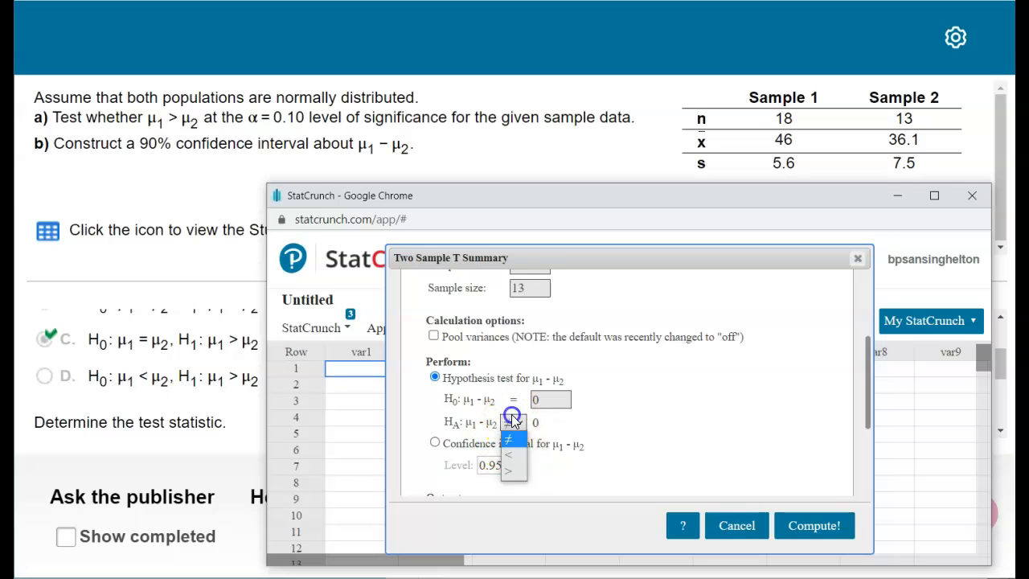
left_click(515, 470)
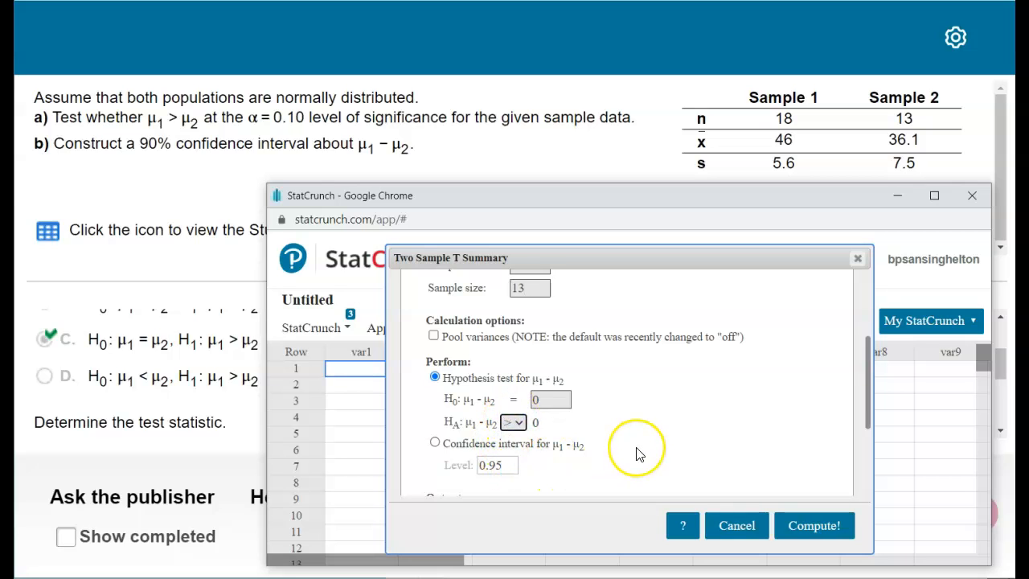
- Include the critical value at 0.10 significance in the output and compute the test
scroll(637, 452, "down", 1)
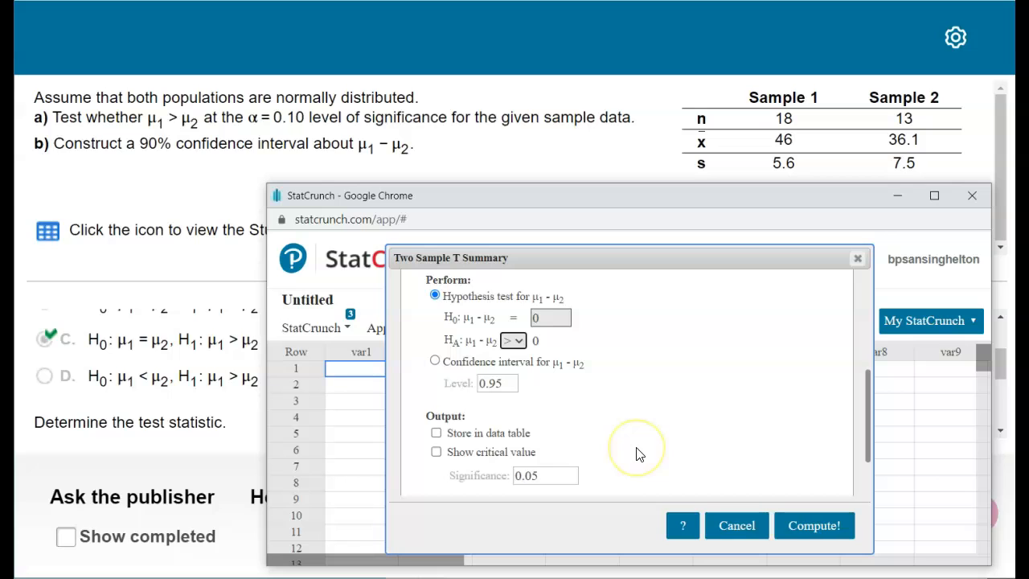
left_click(436, 453)
left_click(526, 475)
type("0.1")
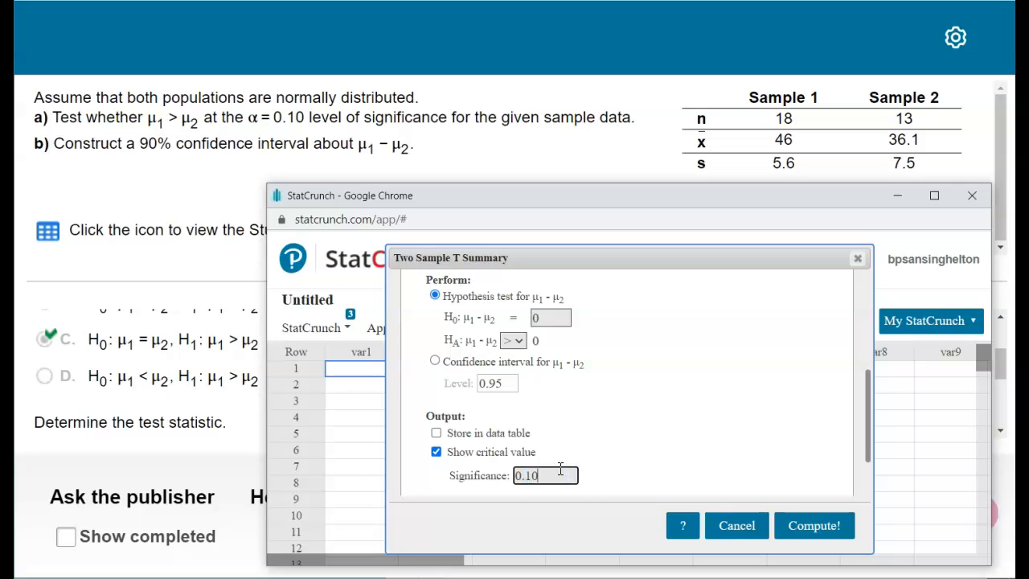
scroll(650, 472, "down", 1)
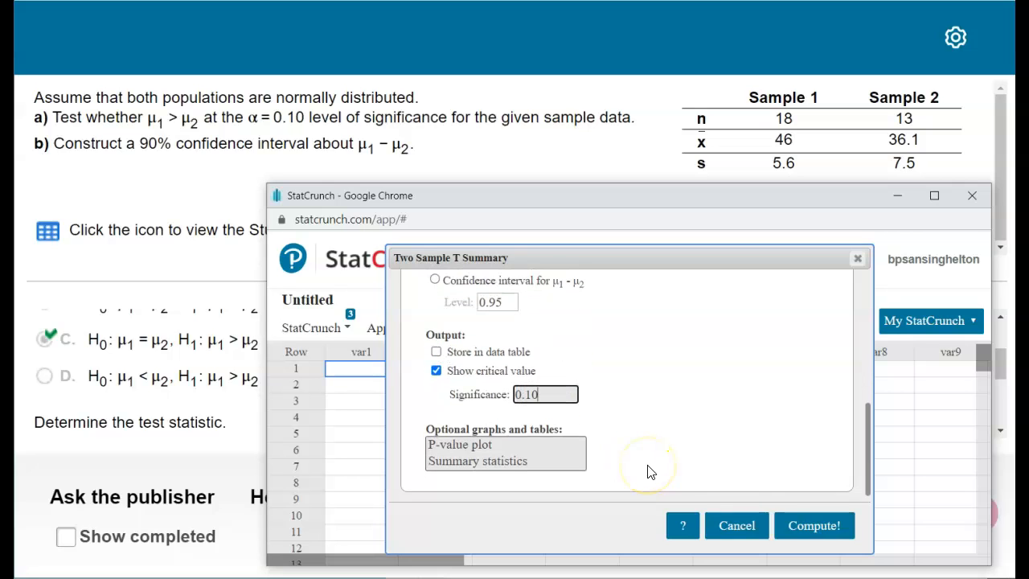
left_click(812, 527)
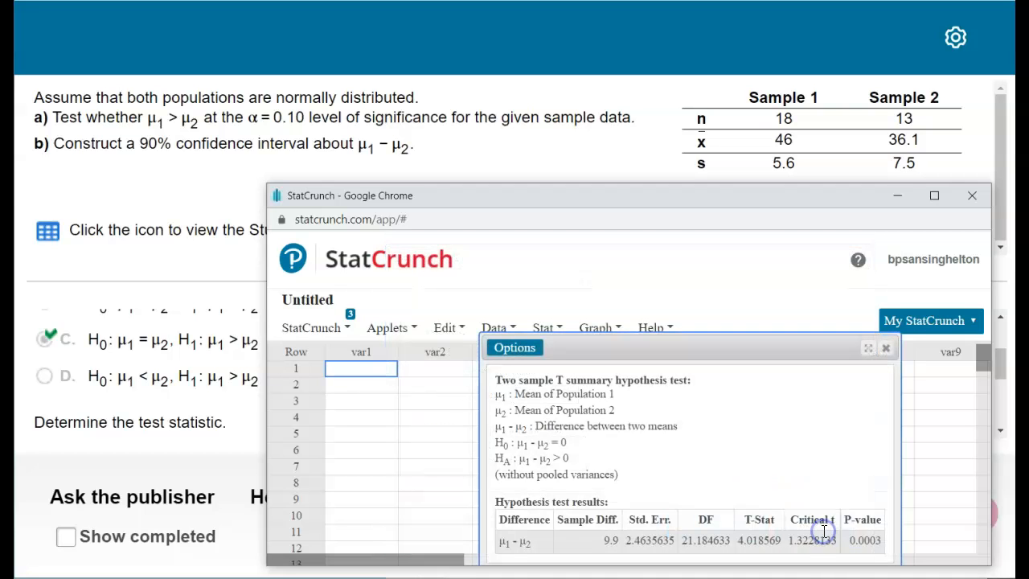
- Highlight the T-Stat in the hypothesis test results and position the results window below the main menu bar
left_click_drag(770, 340, 732, 276)
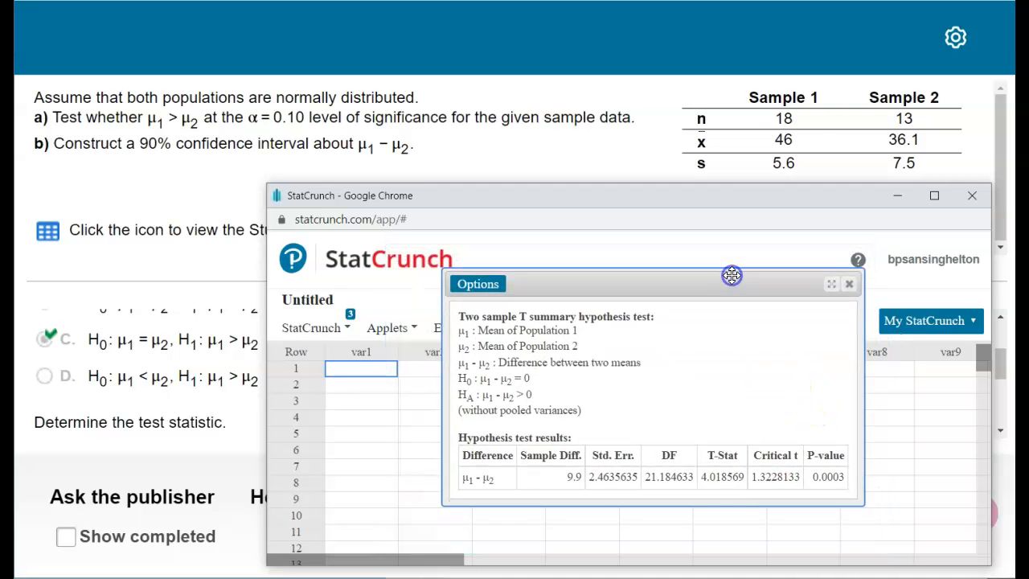
double_click(710, 477)
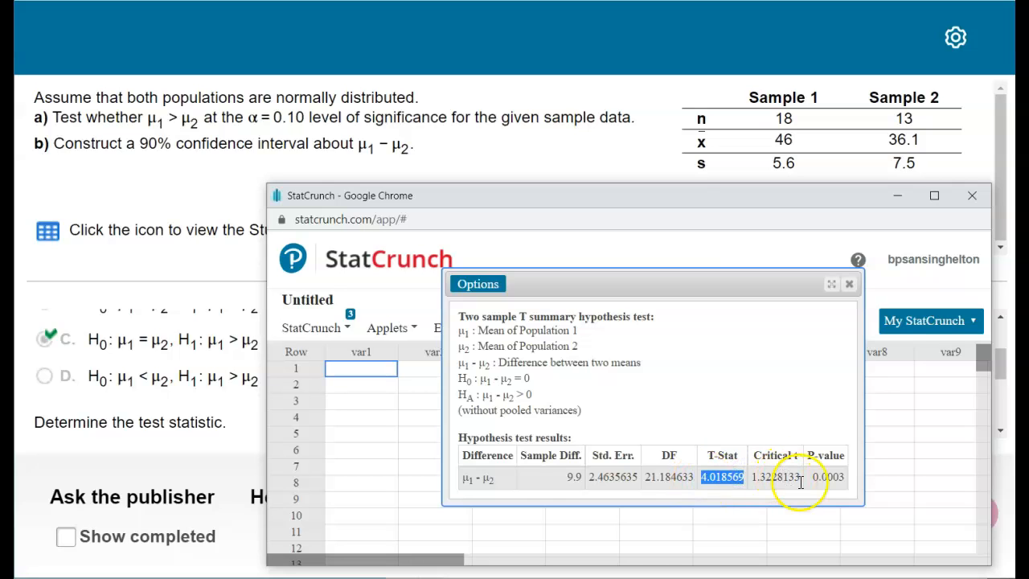
left_click_drag(715, 288, 590, 354)
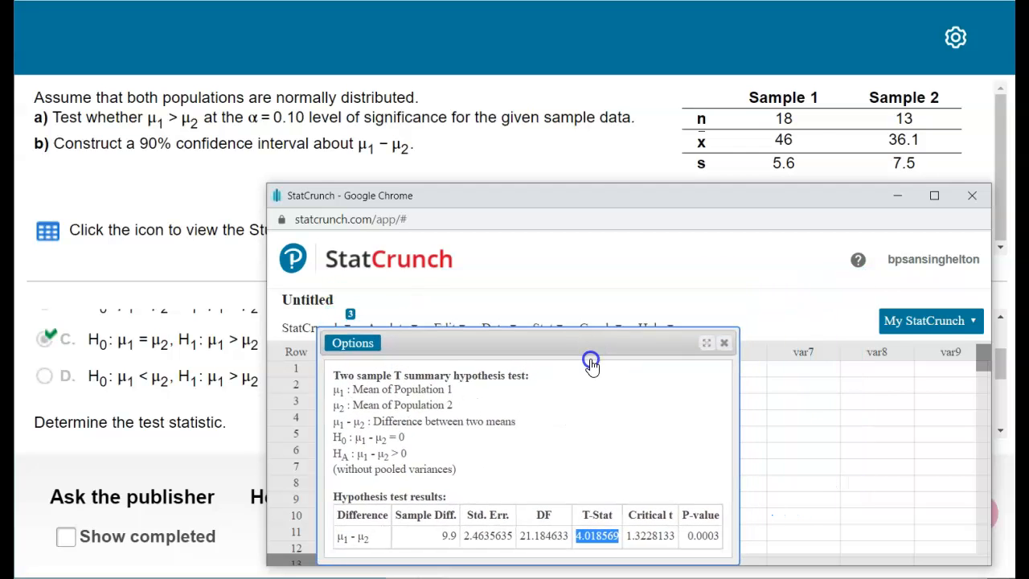
left_click(594, 327)
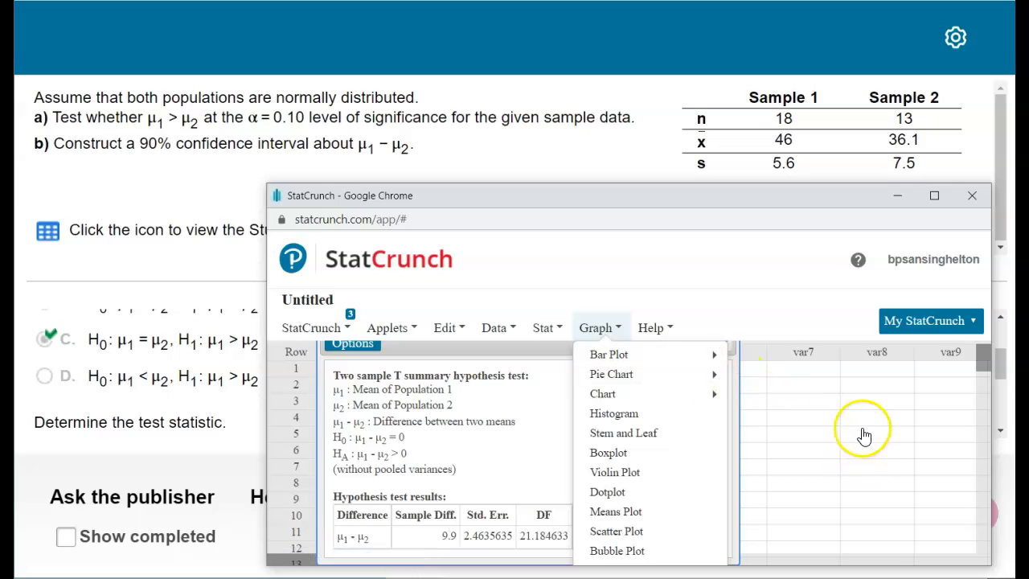
left_click(488, 408)
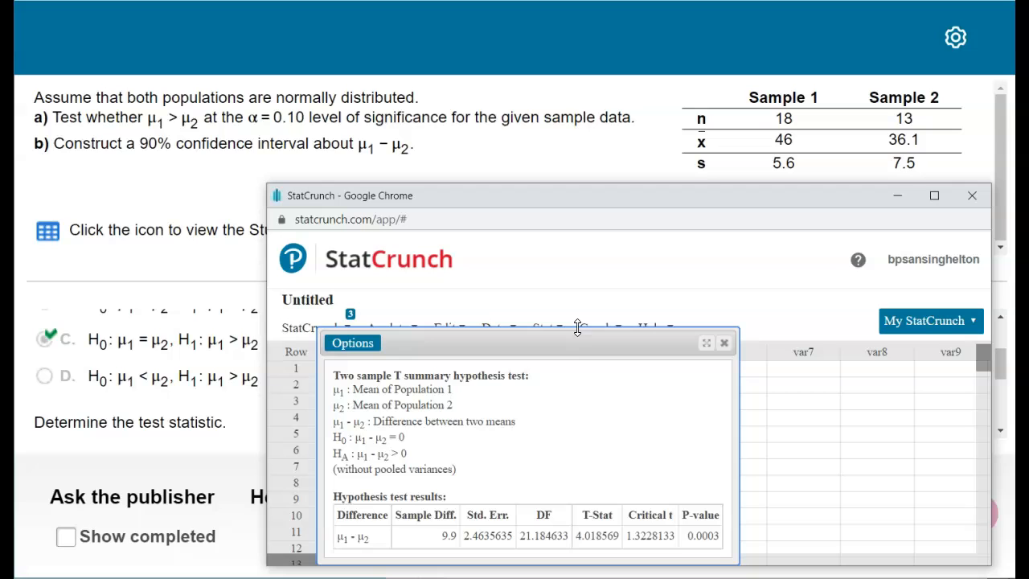
left_click_drag(577, 327, 556, 357)
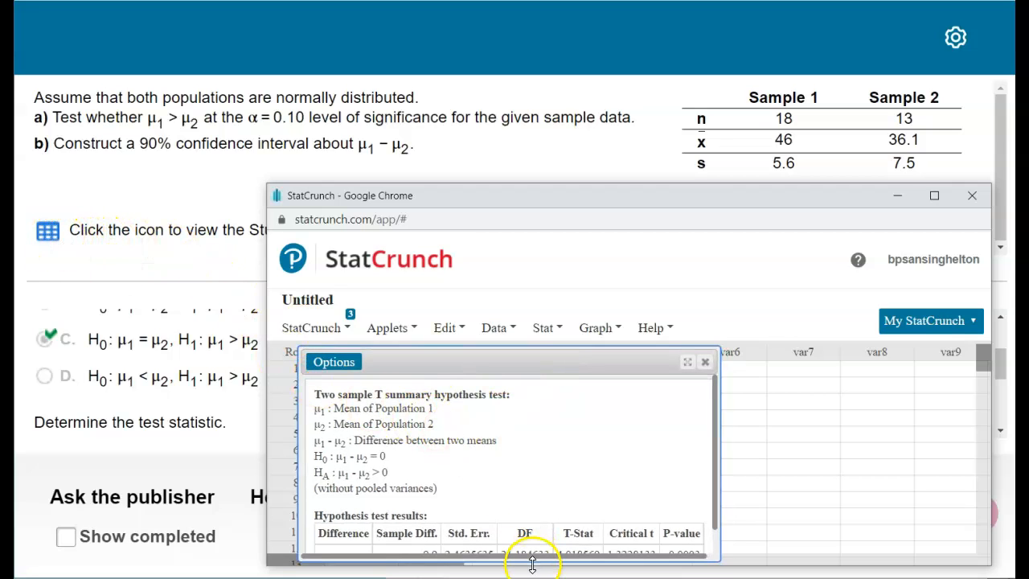
- Open the T distribution calculator and place it beside the test results
left_click(541, 330)
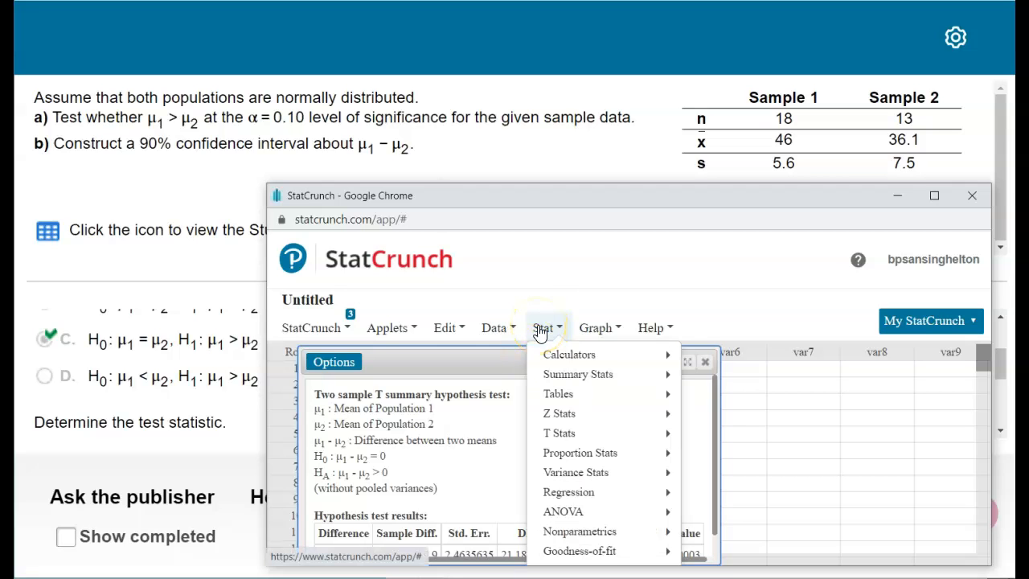
mouse_move(552, 354)
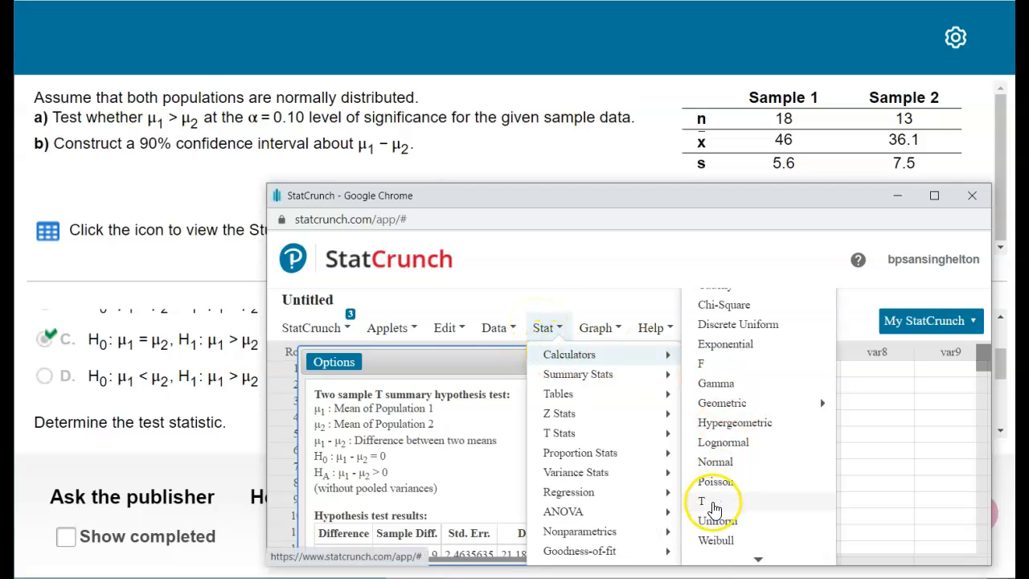
left_click(714, 508)
left_click_drag(713, 300, 831, 268)
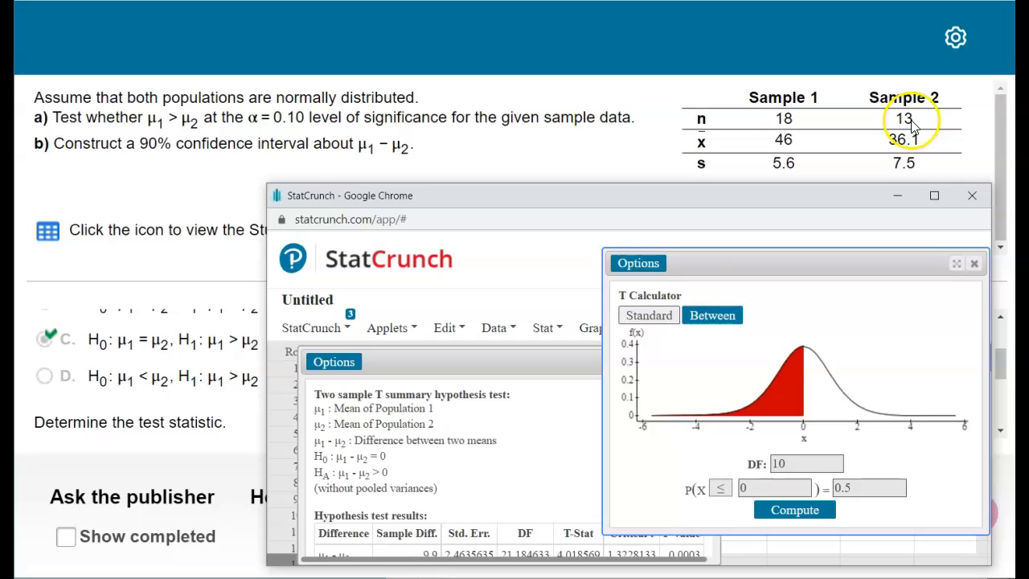
- Compute the upper-tail critical t value for 12 degrees of freedom, using ≥ and a probability of 0.1
double_click(800, 462)
type("12")
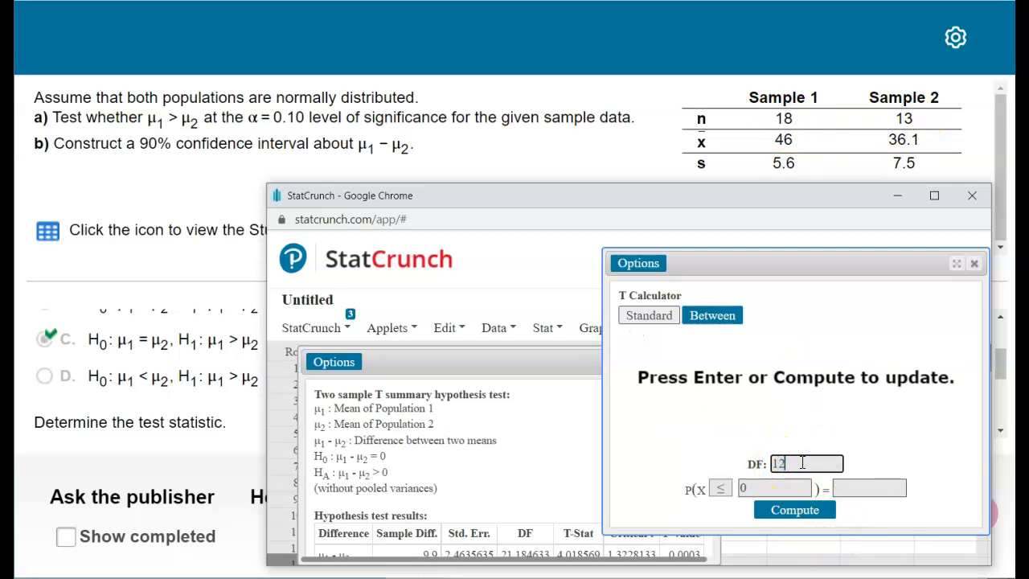
left_click(723, 490)
left_click(721, 520)
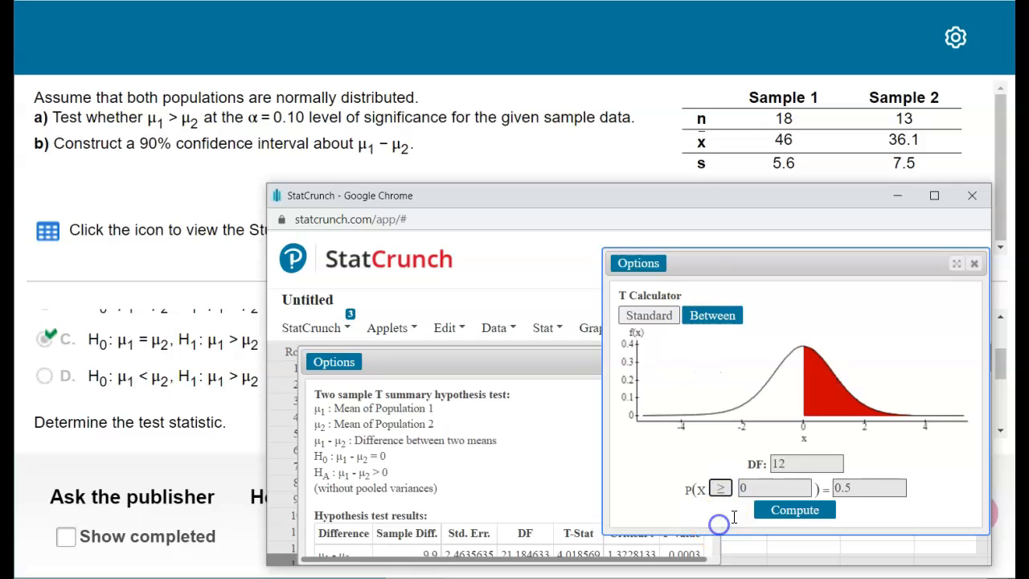
left_click(848, 487)
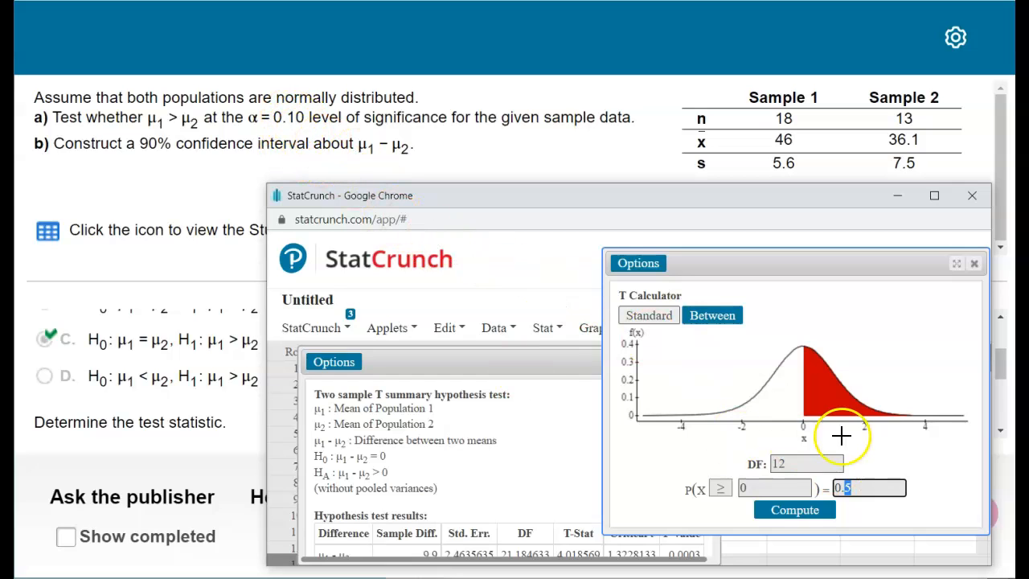
type("0.1")
key("Return")
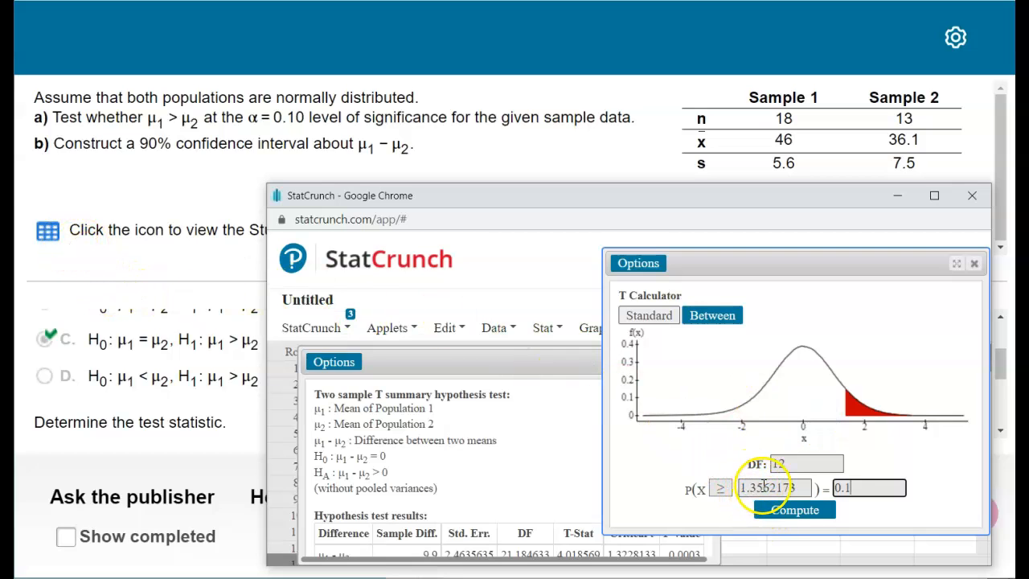
- Bring the test results window forward and raise it to compare its Critical t with the calculator's value
left_click(545, 363)
left_click_drag(544, 363, 547, 306)
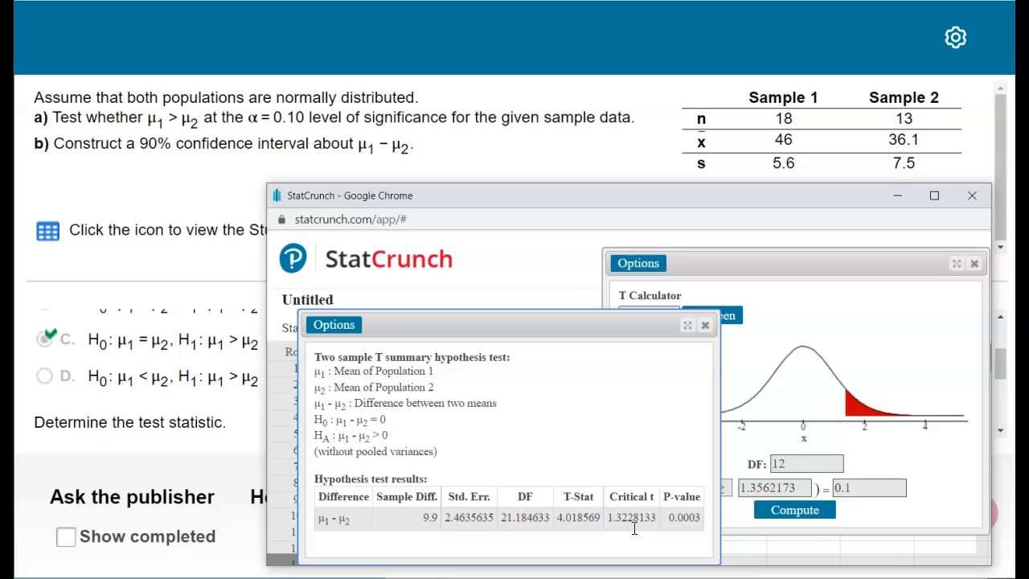
- Return to the homework question, open its worked example and enlarge the area showing the solution steps
left_click(247, 450)
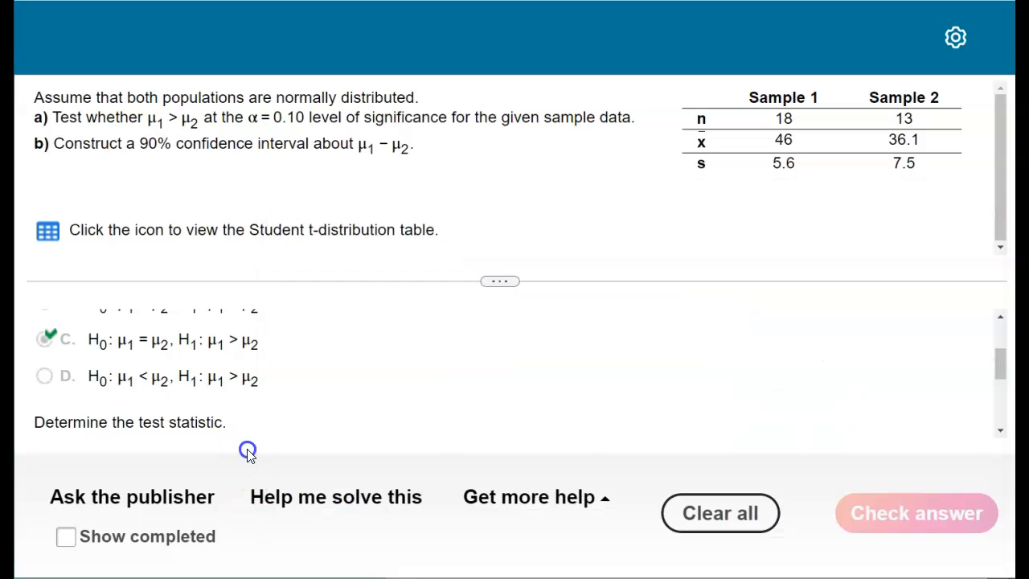
left_click(484, 495)
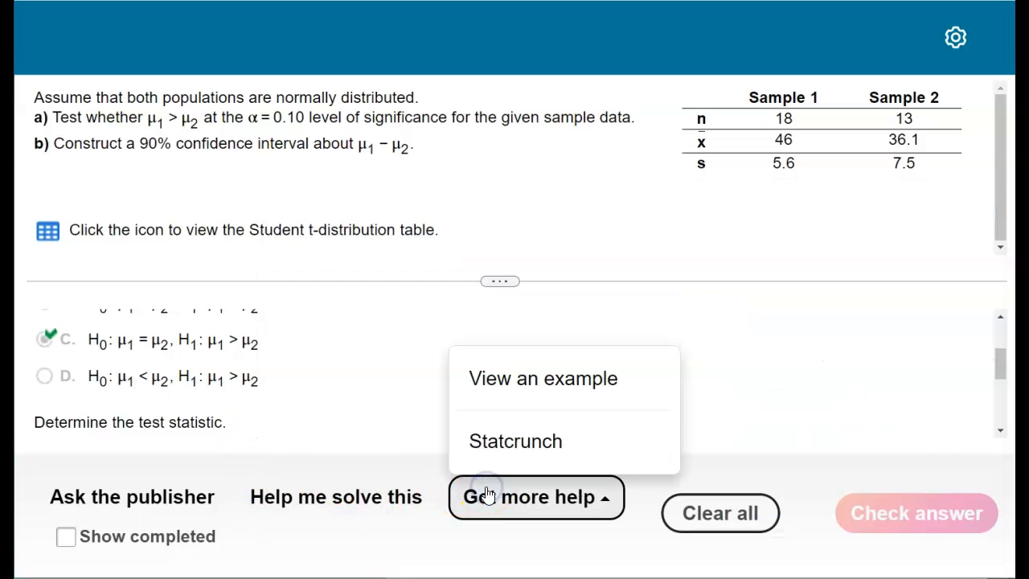
left_click(519, 382)
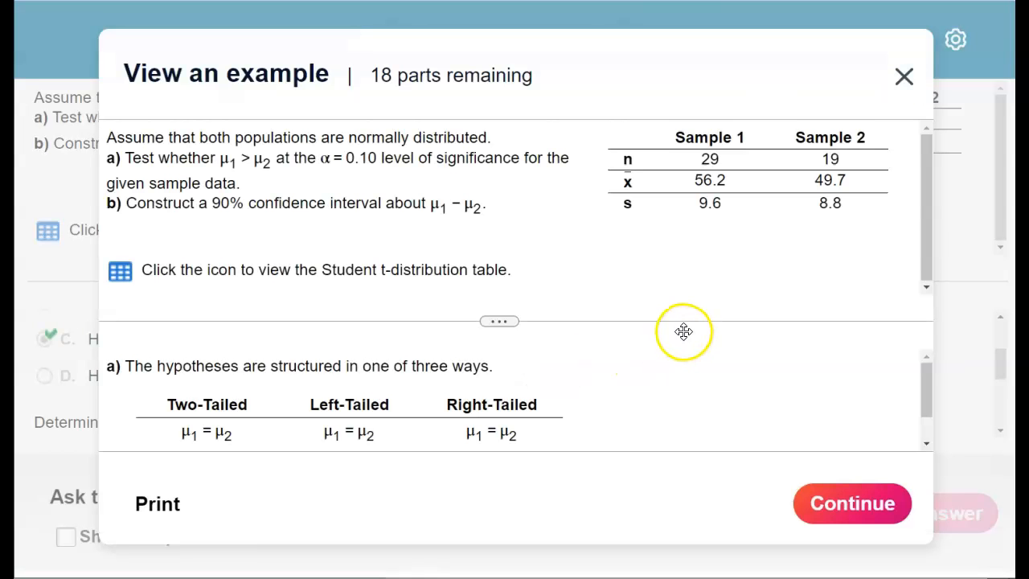
left_click_drag(499, 321, 494, 124)
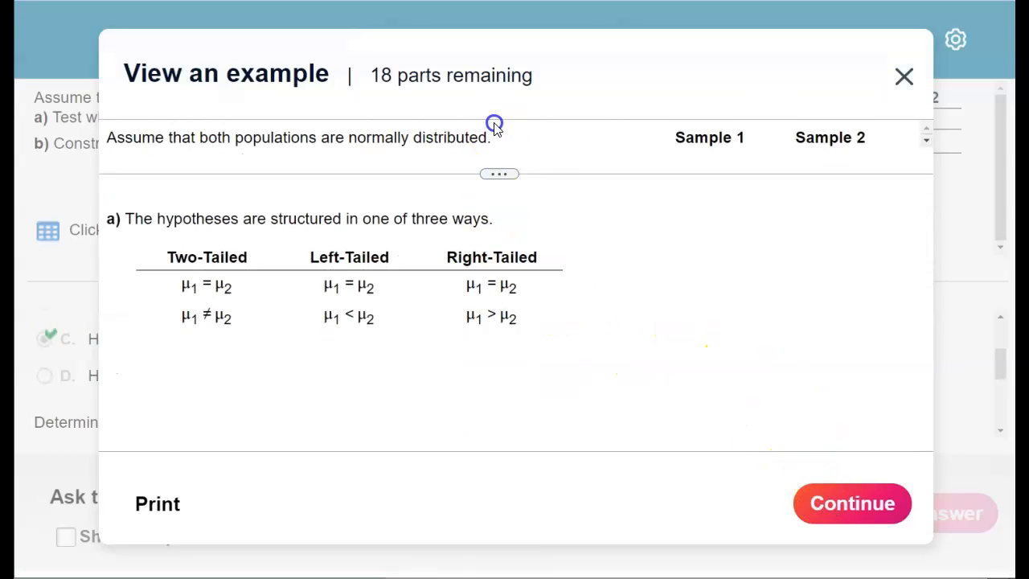
- Advance the worked example to the explanation of the critical value and degrees of freedom for a right-tailed test
left_click(855, 508)
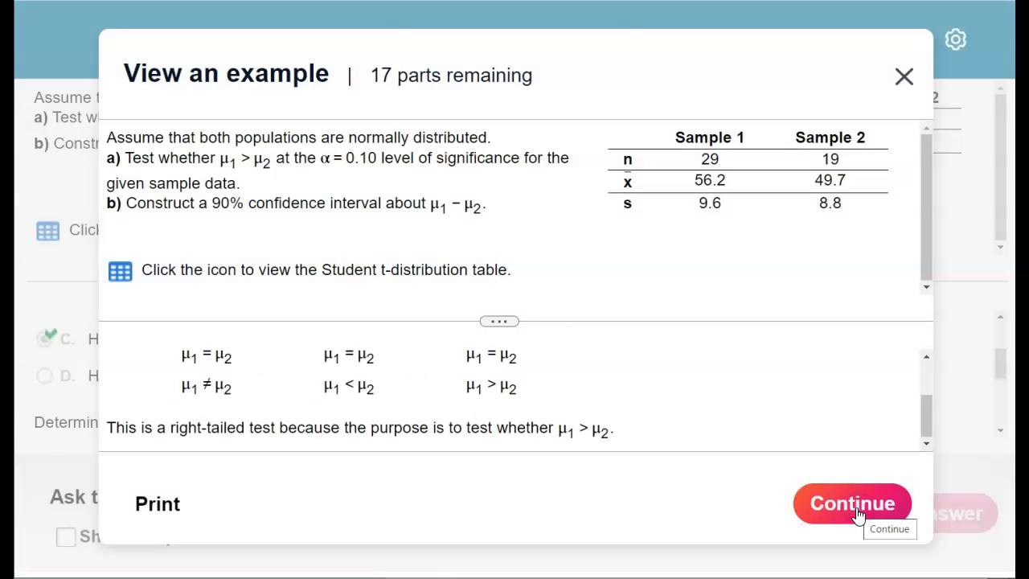
left_click(857, 508)
left_click(857, 509)
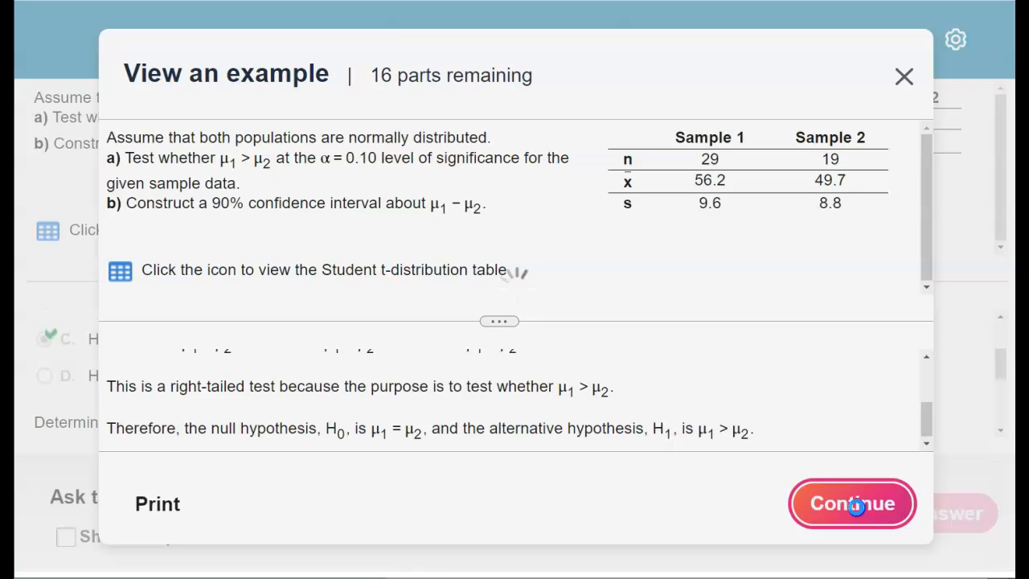
left_click(858, 510)
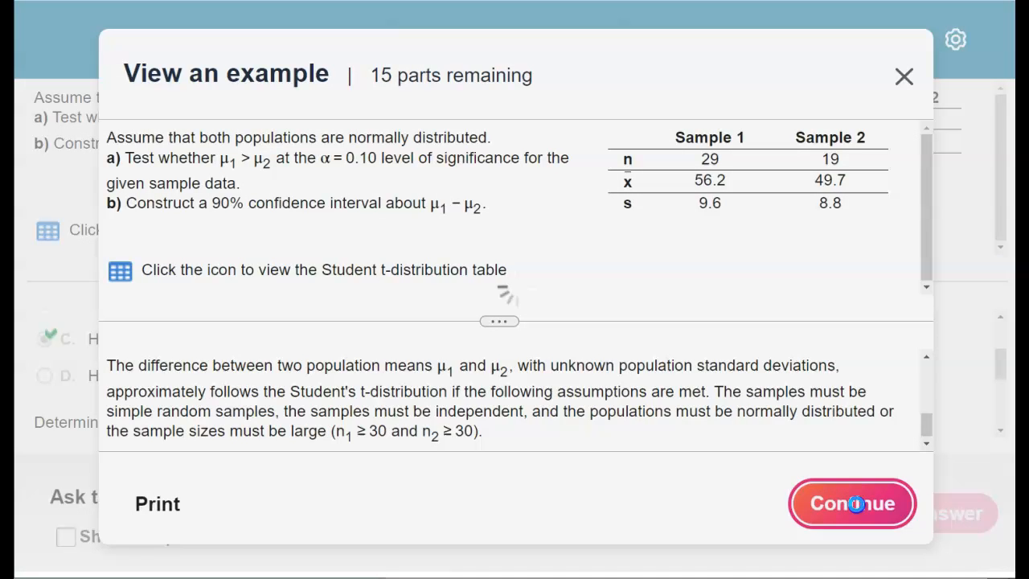
left_click(857, 510)
left_click(858, 510)
- Enlarge the solution area to show the degrees-of-freedom formula, and switch back to the StatCrunch window with the test results
left_click(491, 279)
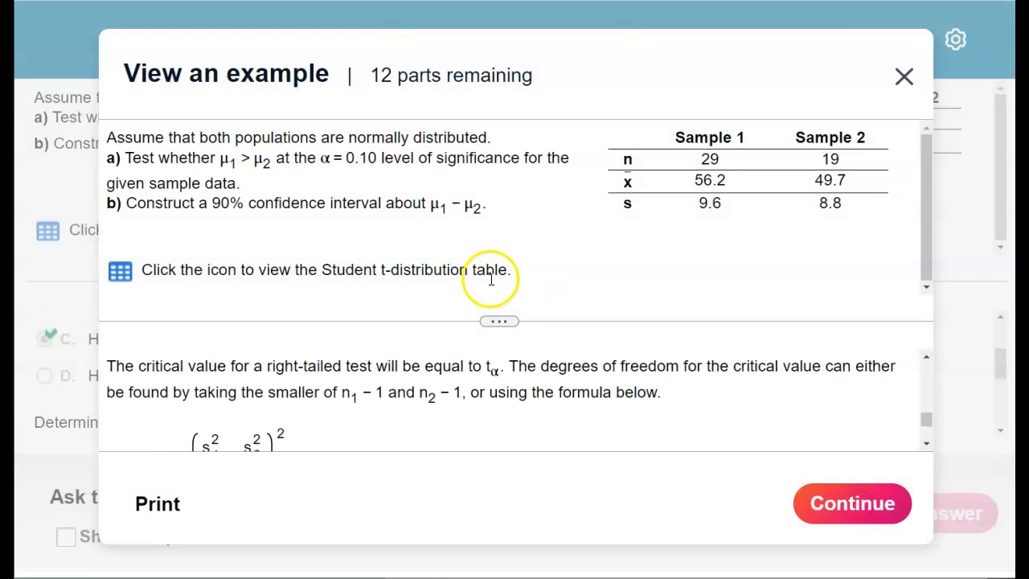
left_click_drag(503, 320, 509, 174)
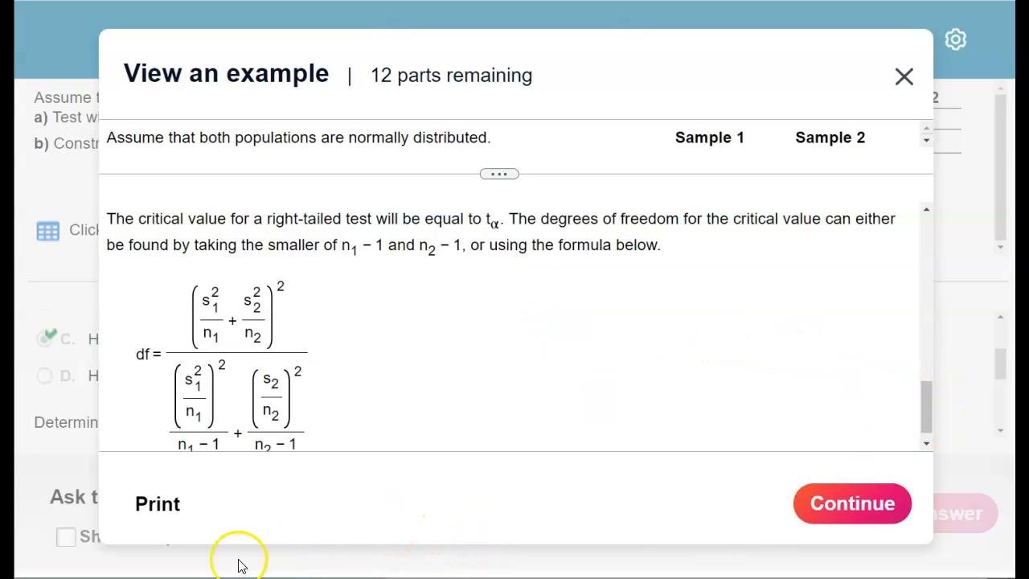
mouse_move(395, 577)
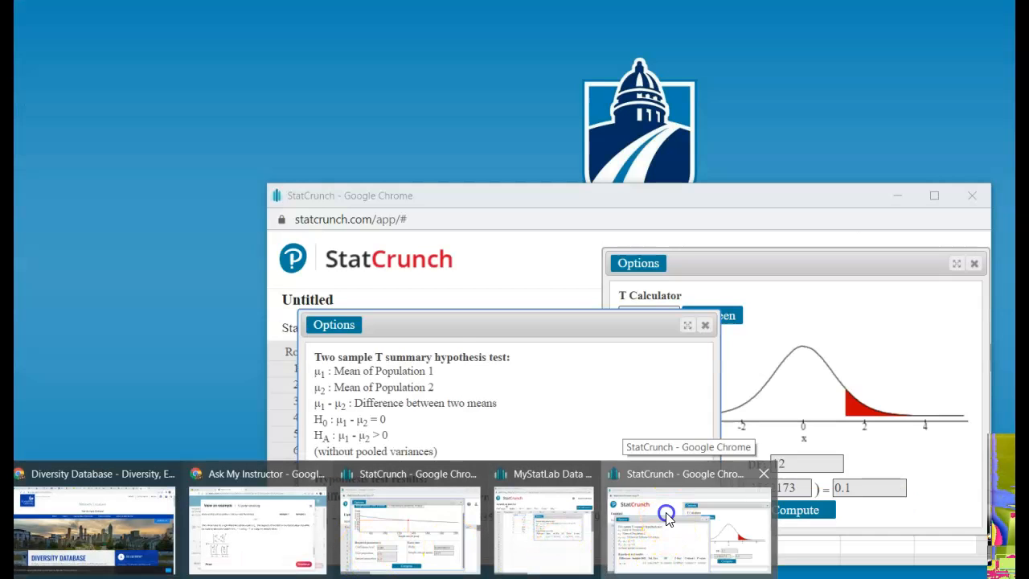
left_click(666, 516)
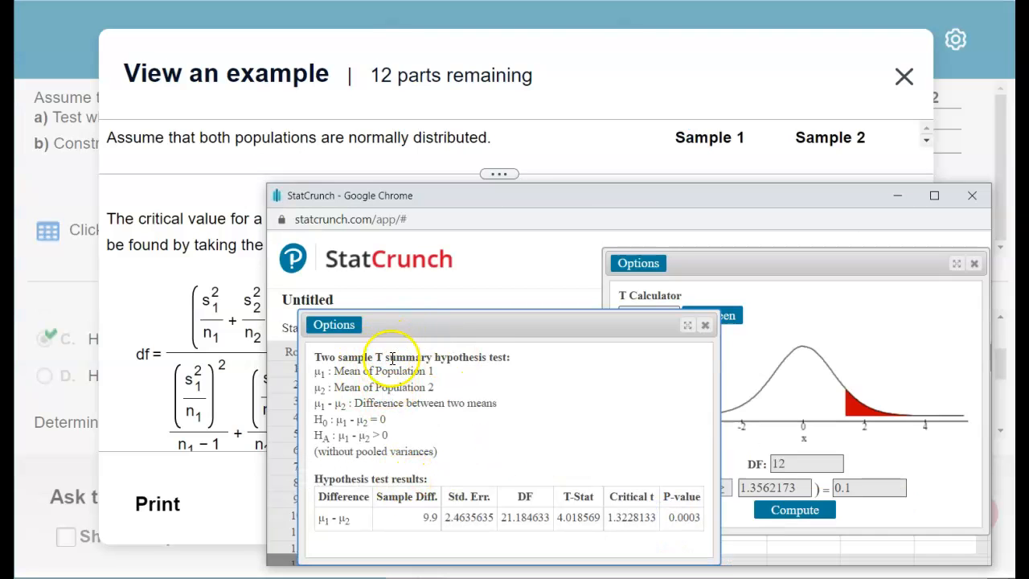